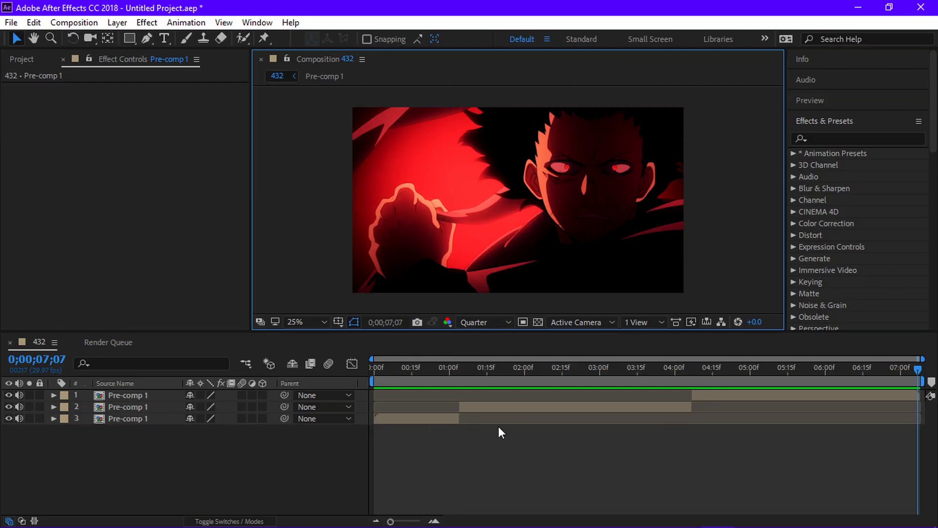
Select the third Pre-comp 1 layer and return to 0;00;00;00 before searching effects
{"action": "left_click", "coordinate": [398, 420]}
{"action": "key", "text": "Home"}
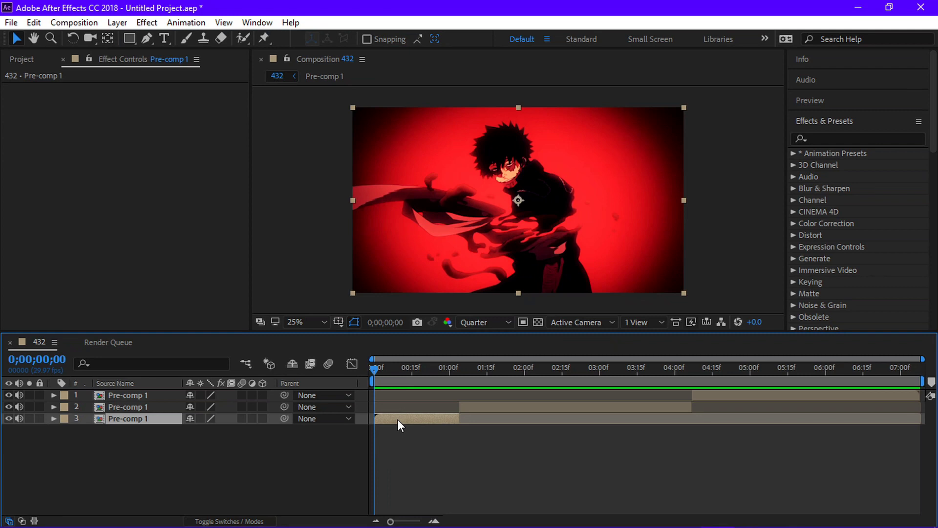
{"action": "left_click", "coordinate": [809, 138]}
Search effects for 'shake' and drop the Smooth shake preset onto layer 3
{"action": "type", "text": "shake"}
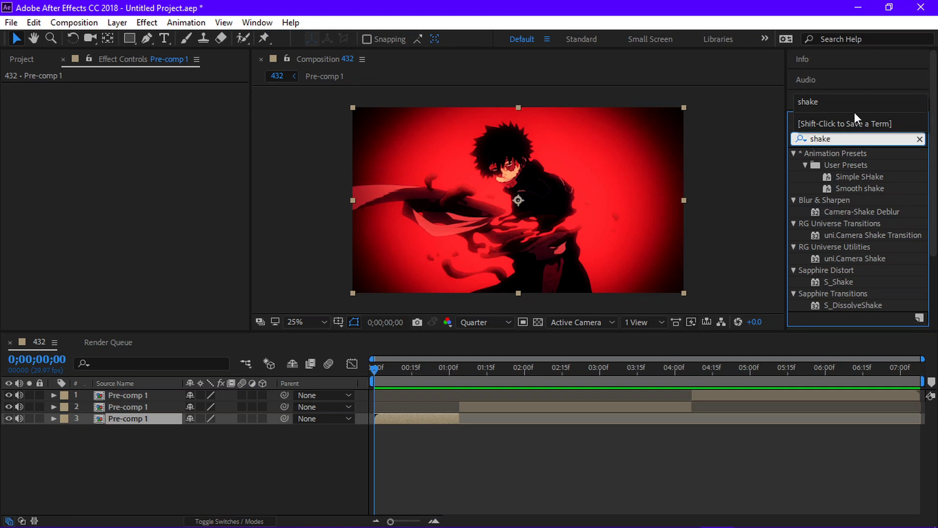
{"action": "left_click", "coordinate": [837, 282]}
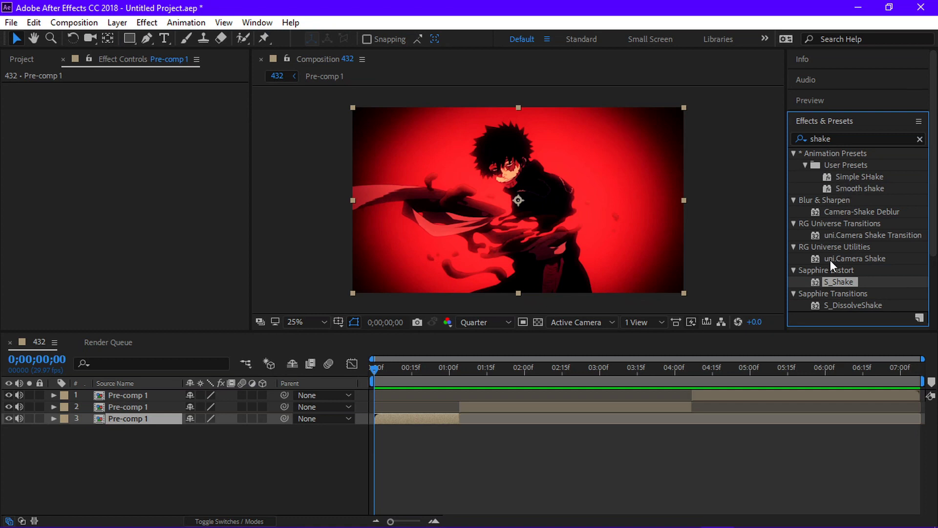
{"action": "left_click_drag", "start_coordinate": [864, 189], "coordinate": [490, 405]}
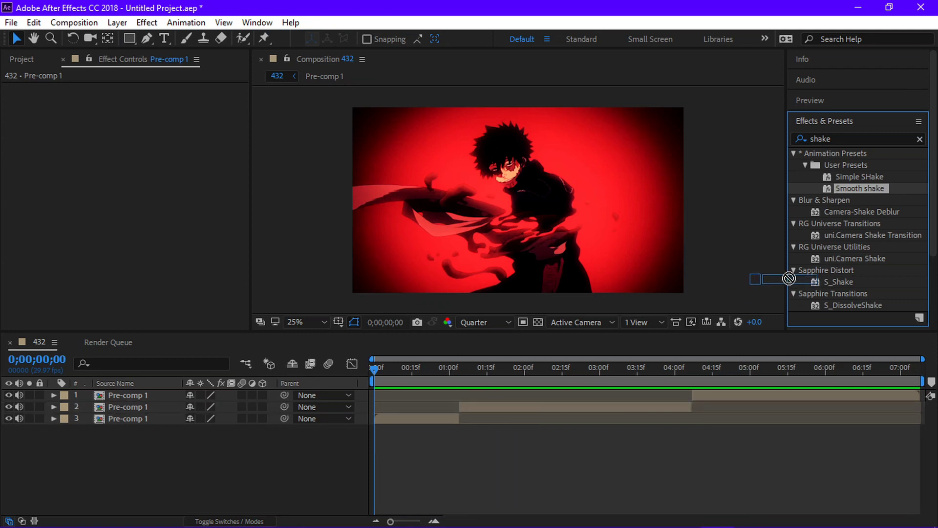
Apply the Smooth shake preset to layer 2 at its start, 0;00;01;04
{"action": "left_click", "coordinate": [484, 405]}
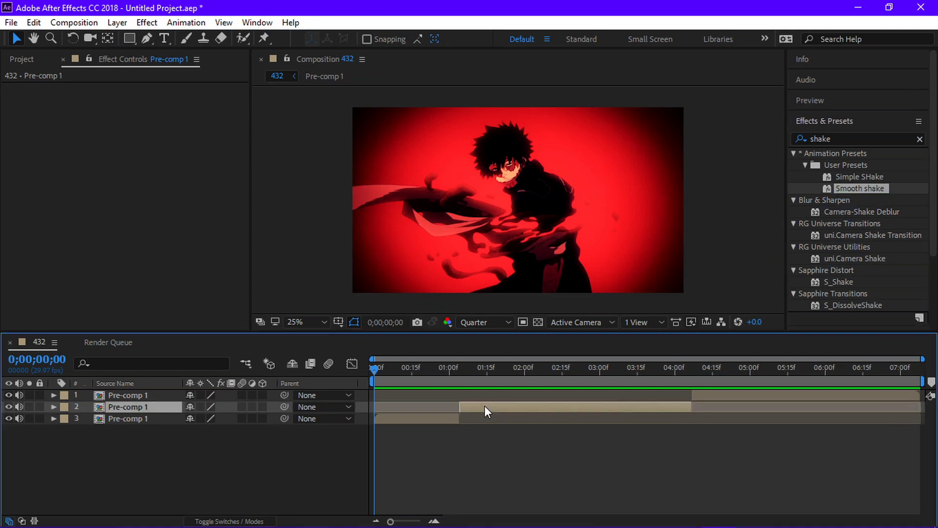
{"action": "left_click", "coordinate": [459, 365]}
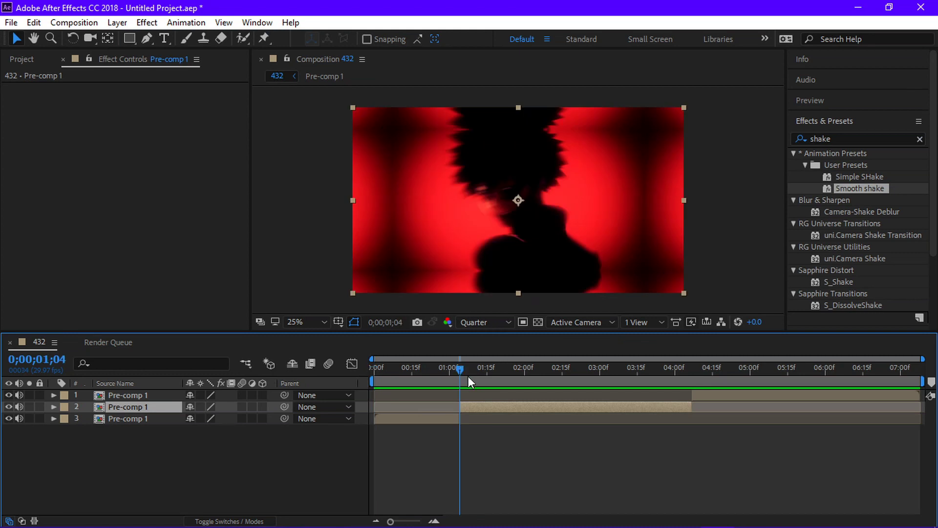
{"action": "left_click", "coordinate": [361, 442]}
{"action": "left_click", "coordinate": [481, 404]}
{"action": "left_click_drag", "start_coordinate": [866, 187], "coordinate": [480, 404]}
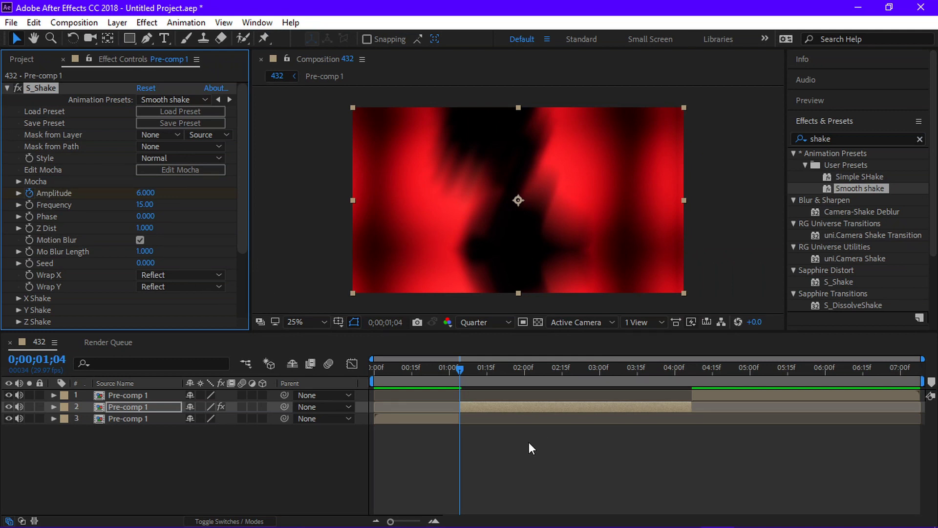
Reveal layer 2's keyframed S_Shake Amplitude (6.000 at 0;00;01;04) with U
{"action": "key", "text": "u"}
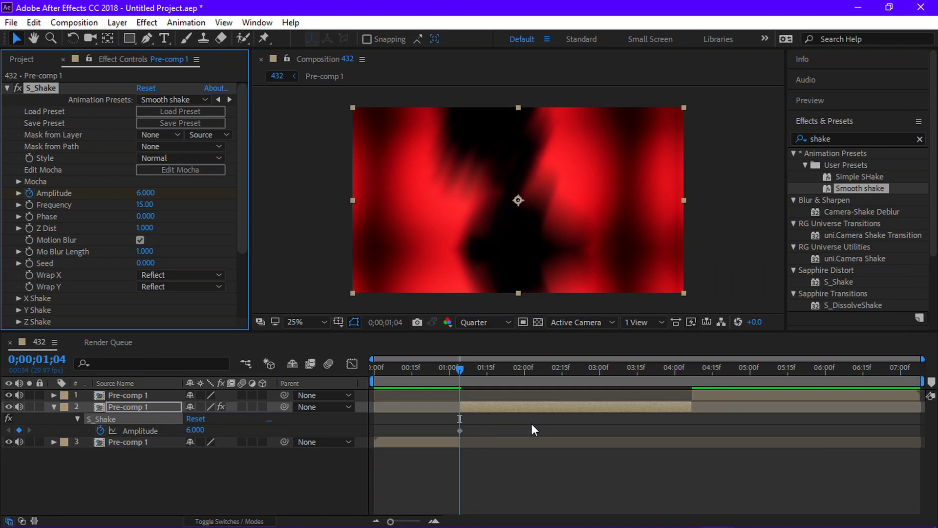
Keyframe layer 2's Amplitude to 0 at 0;00;02;18 and Easy Ease both keyframes
{"action": "left_click", "coordinate": [570, 380]}
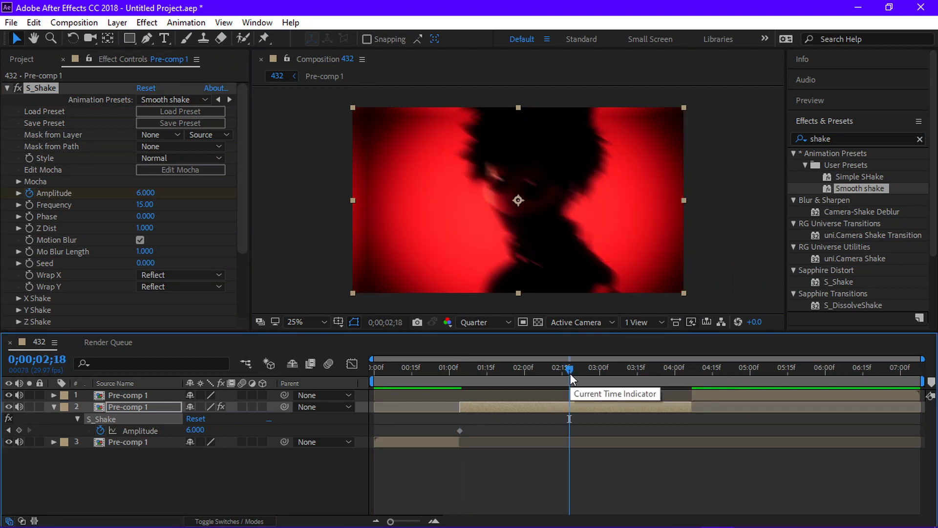
{"action": "left_click", "coordinate": [145, 192]}
{"action": "type", "text": "0"}
{"action": "key", "text": "Return"}
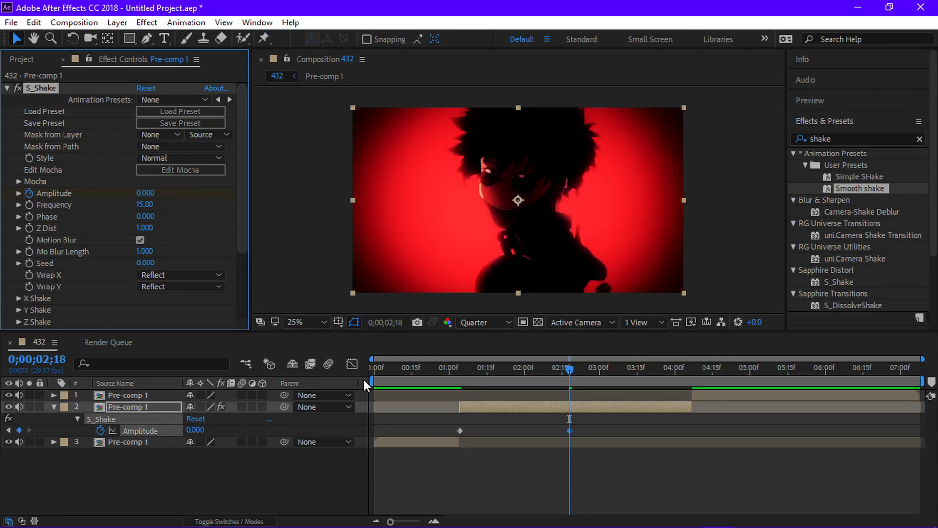
{"action": "left_click", "coordinate": [446, 433]}
{"action": "left_click_drag", "start_coordinate": [446, 429], "coordinate": [597, 434]}
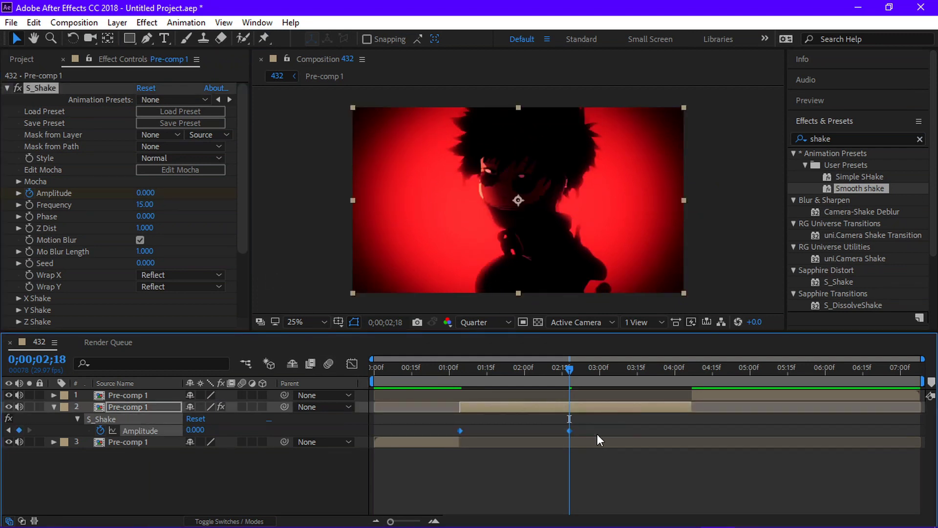
{"action": "key", "text": "F9"}
Shape the Amplitude curve in the Graph Editor to drop steeply, then ease into 0
{"action": "left_click", "coordinate": [351, 365]}
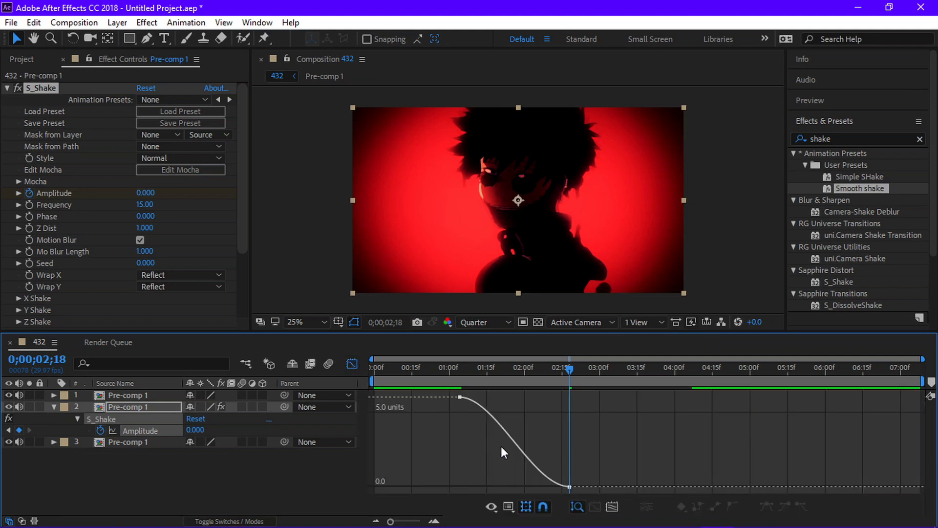
{"action": "left_click", "coordinate": [611, 508]}
{"action": "left_click", "coordinate": [375, 397]}
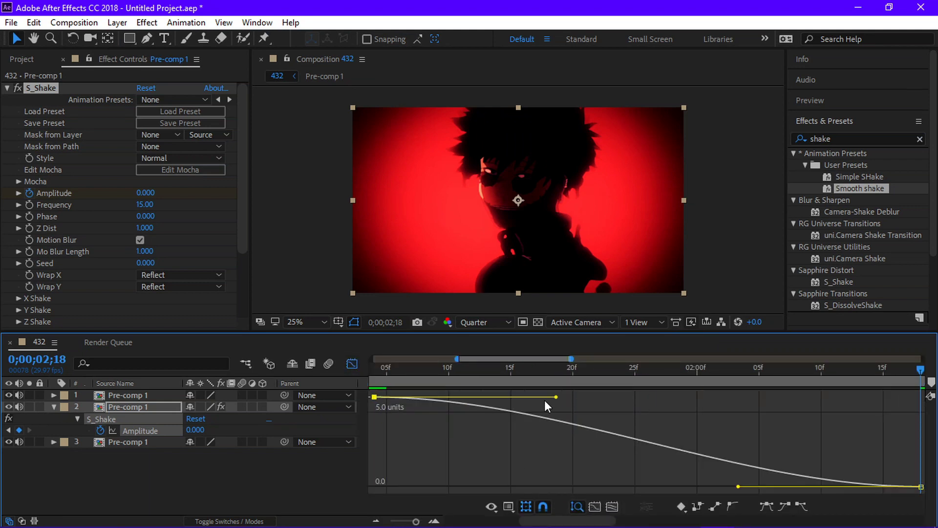
{"action": "left_click_drag", "start_coordinate": [556, 397], "coordinate": [368, 451]}
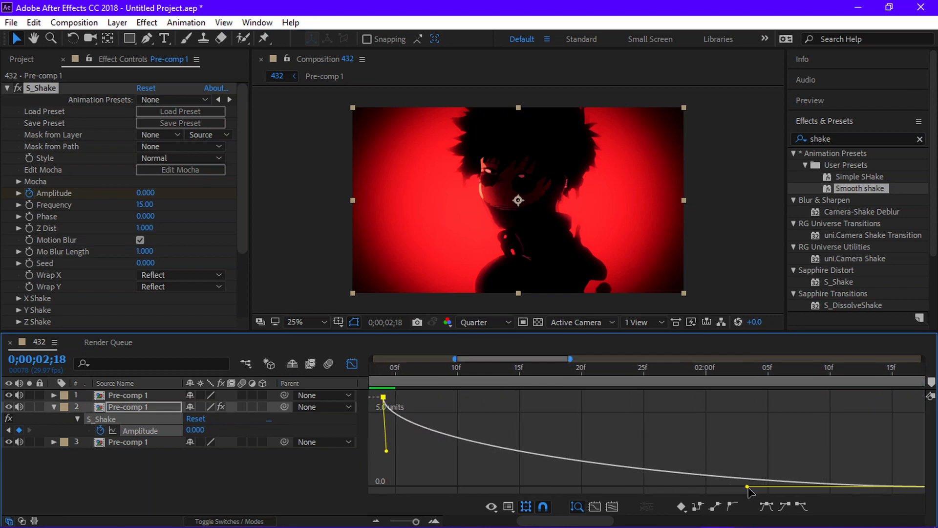
{"action": "left_click_drag", "start_coordinate": [748, 488], "coordinate": [481, 487]}
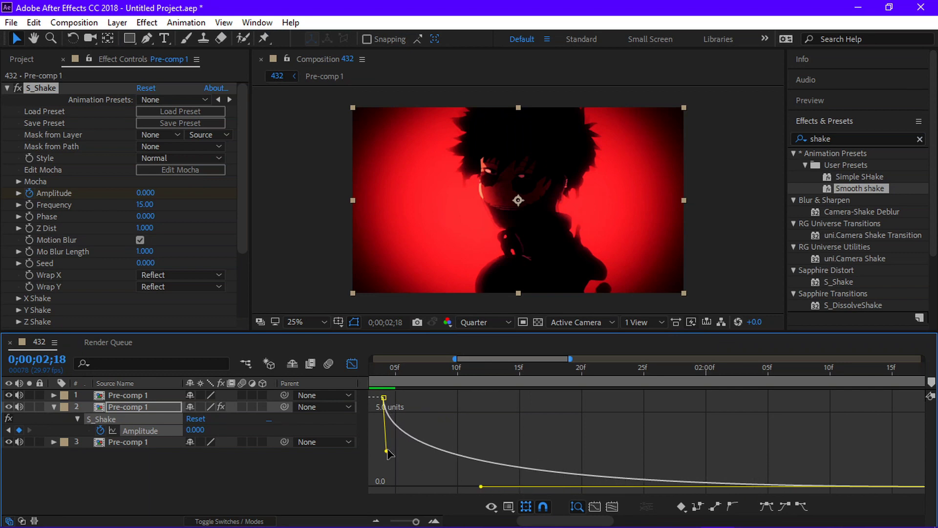
{"action": "mouse_move", "coordinate": [388, 454]}
{"action": "left_mouse_down"}
{"action": "mouse_move", "coordinate": [355, 453]}
{"action": "mouse_move", "coordinate": [459, 460]}
{"action": "mouse_move", "coordinate": [435, 454]}
{"action": "mouse_move", "coordinate": [444, 447]}
{"action": "mouse_move", "coordinate": [382, 449]}
{"action": "mouse_move", "coordinate": [393, 453]}
{"action": "left_mouse_up"}
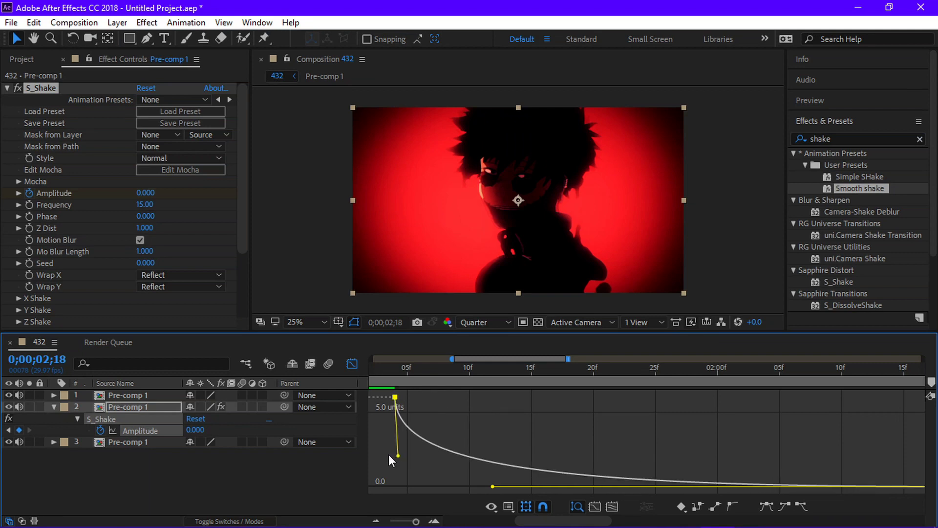
{"action": "left_click_drag", "start_coordinate": [494, 486], "coordinate": [426, 491]}
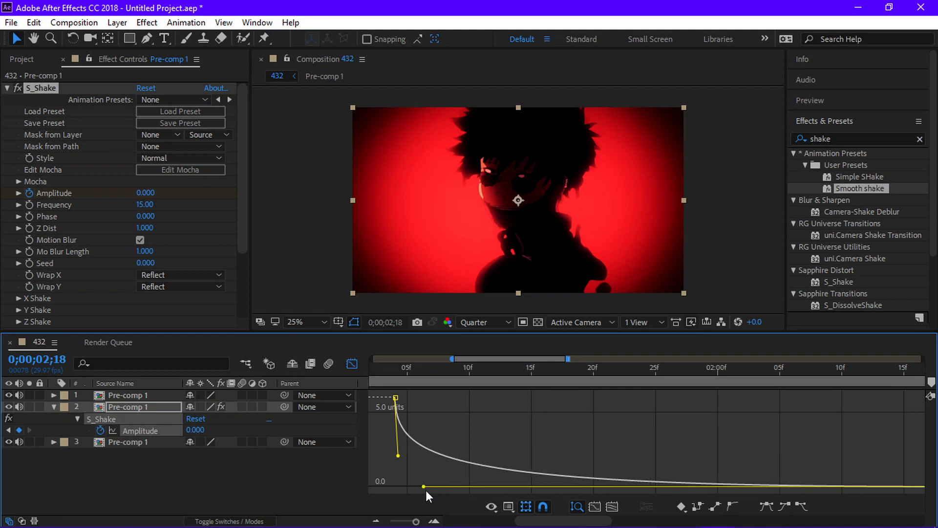
Return to the layer bars, zoom the timeline to 0–5 s, and move to 0;00;00;23
{"action": "left_click", "coordinate": [352, 364]}
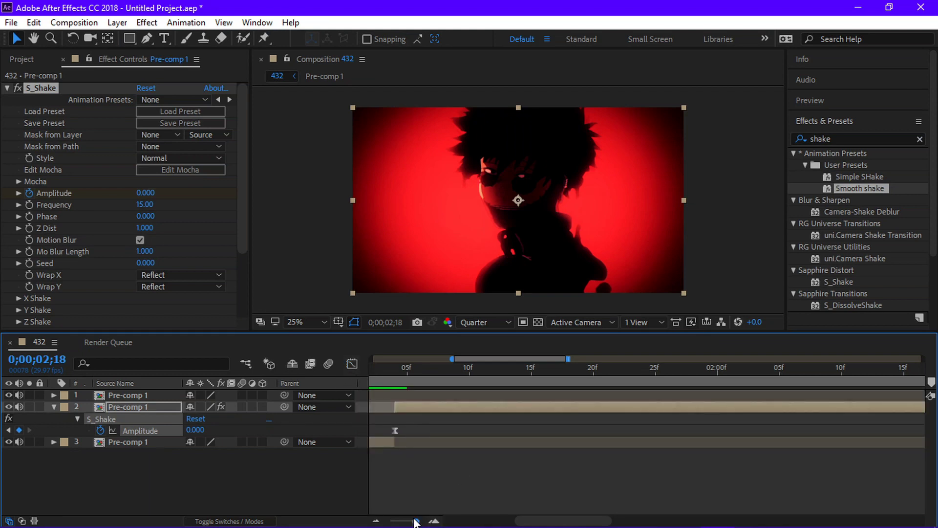
{"action": "left_click_drag", "start_coordinate": [414, 522], "coordinate": [399, 522]}
{"action": "left_click", "coordinate": [451, 371]}
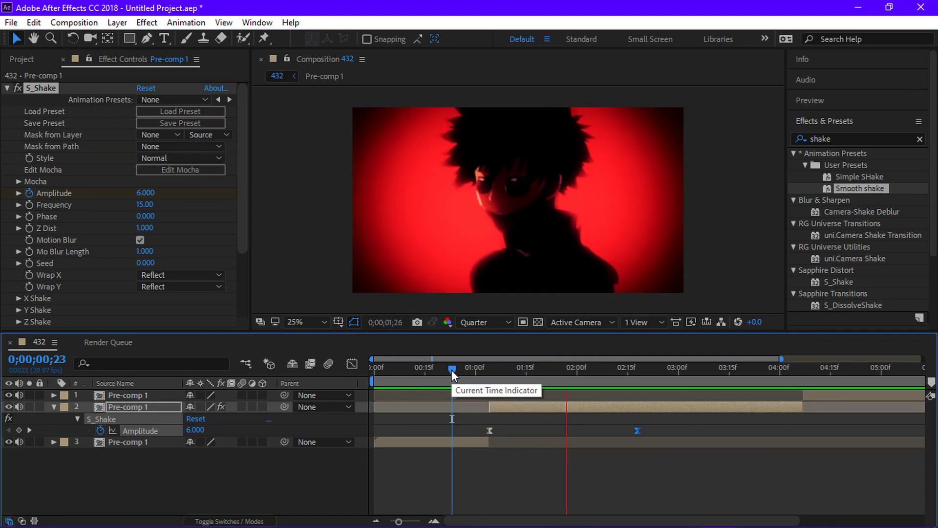
Apply the Smooth shake preset to layer 1 at its start, 0;00;04;07
{"action": "key", "text": "space"}
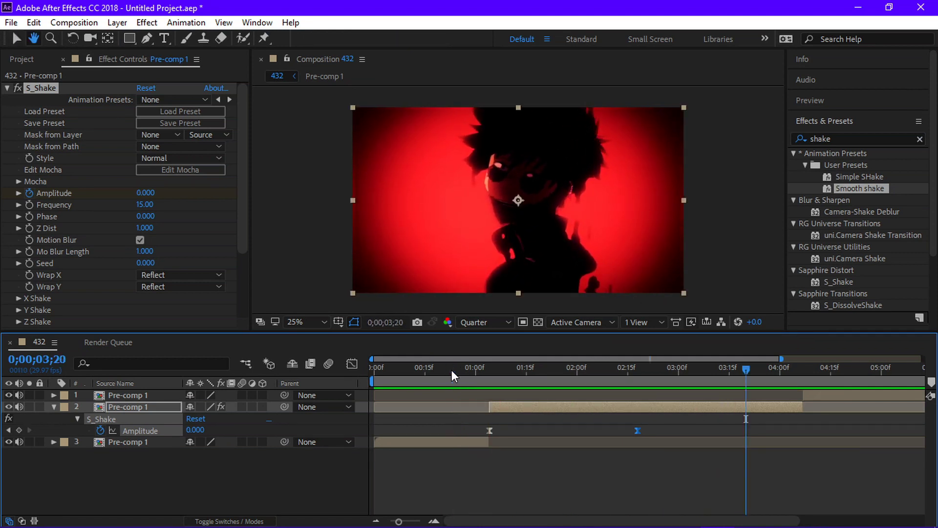
{"action": "left_click", "coordinate": [819, 397]}
{"action": "key", "text": "i"}
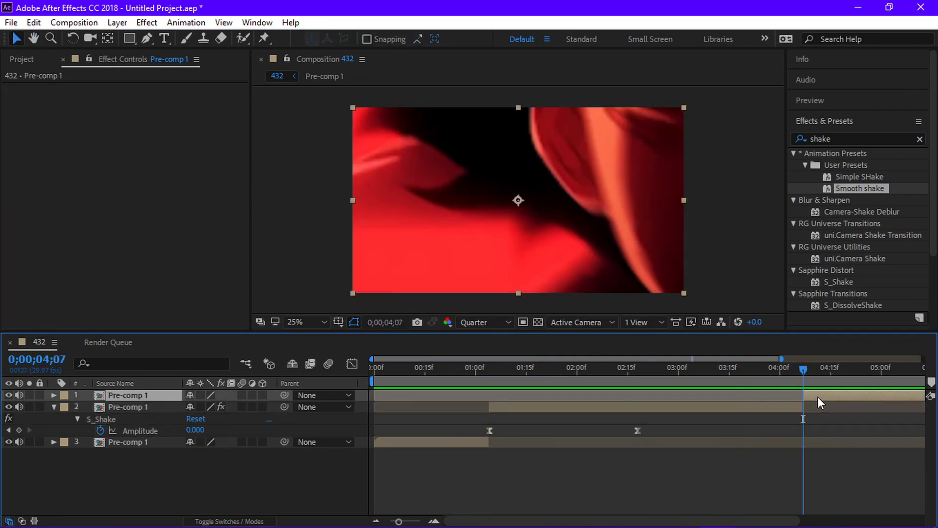
{"action": "left_click_drag", "start_coordinate": [857, 189], "coordinate": [821, 391]}
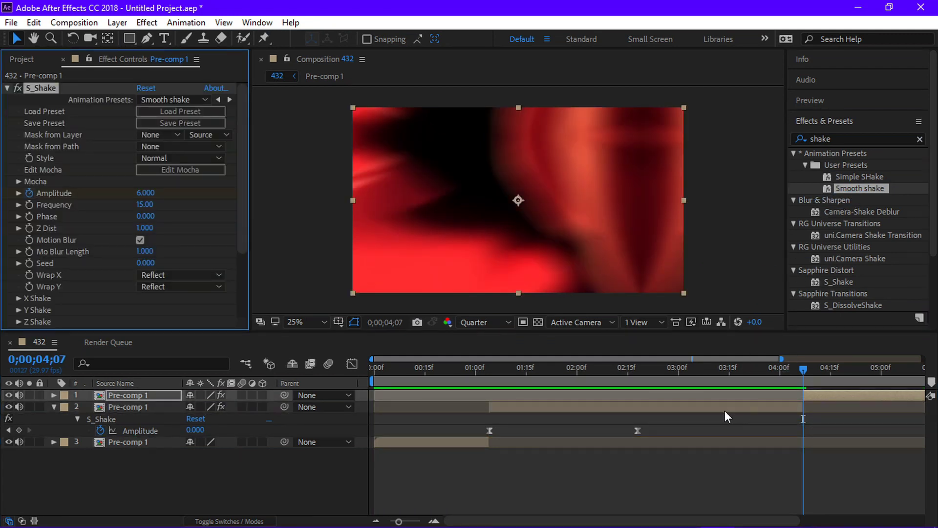
{"action": "left_click_drag", "start_coordinate": [464, 521], "coordinate": [587, 521]}
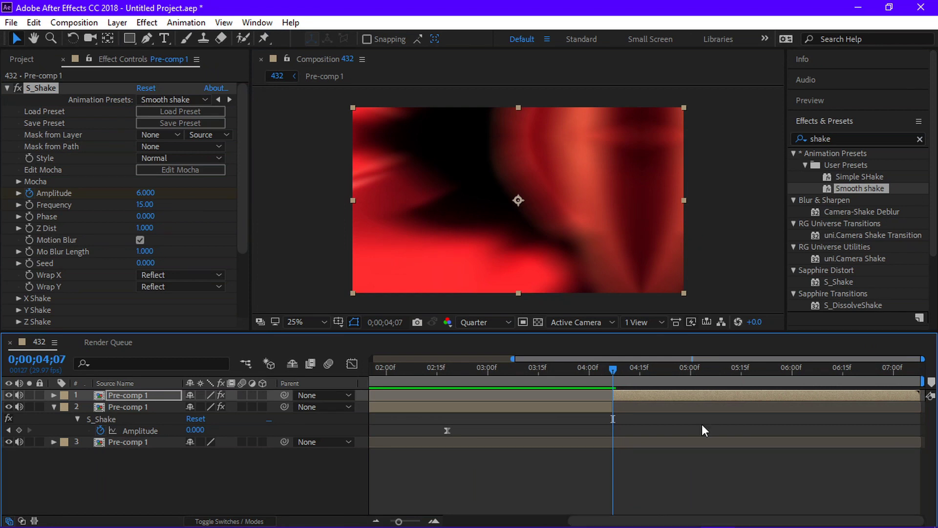
Keyframe the top layer's Amplitude to 0 at 0;00;05;25 and Easy Ease both keyframes
{"action": "key", "text": "u"}
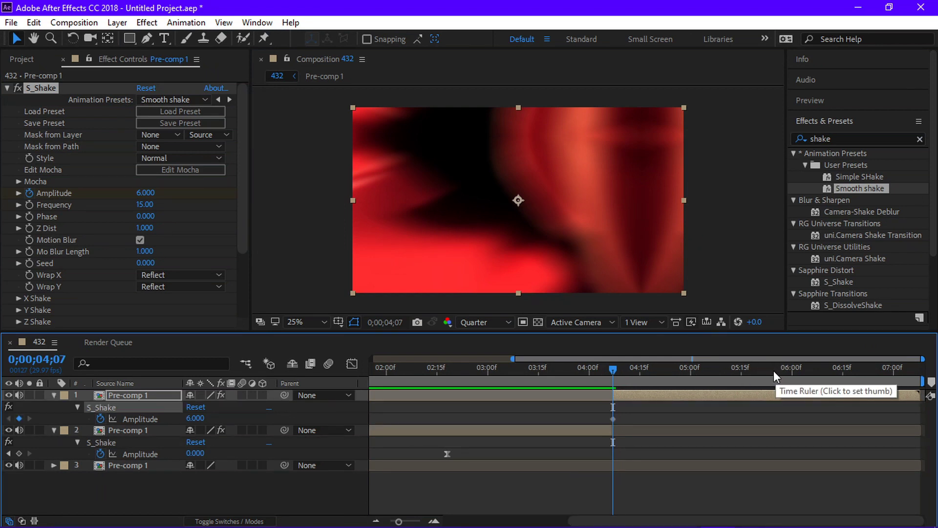
{"action": "left_click", "coordinate": [774, 372]}
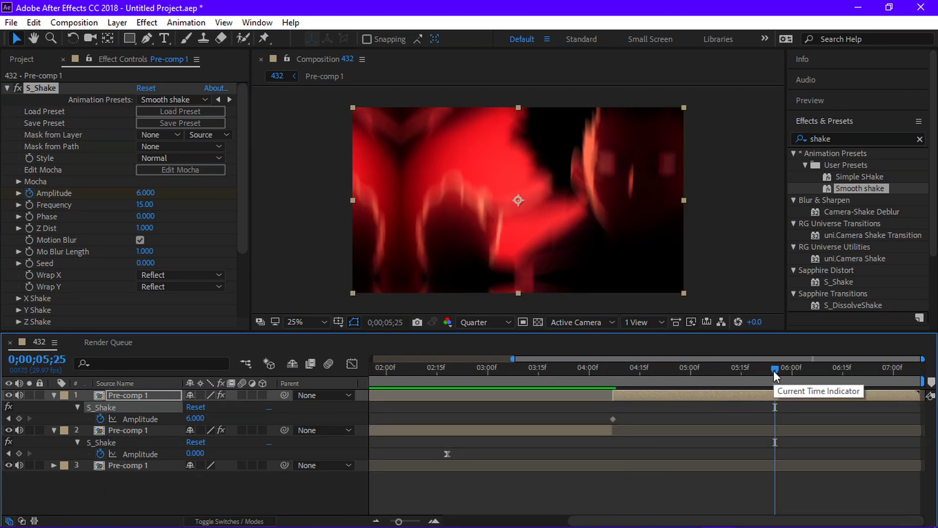
{"action": "left_click", "coordinate": [148, 194]}
{"action": "type", "text": "0"}
{"action": "key", "text": "Return"}
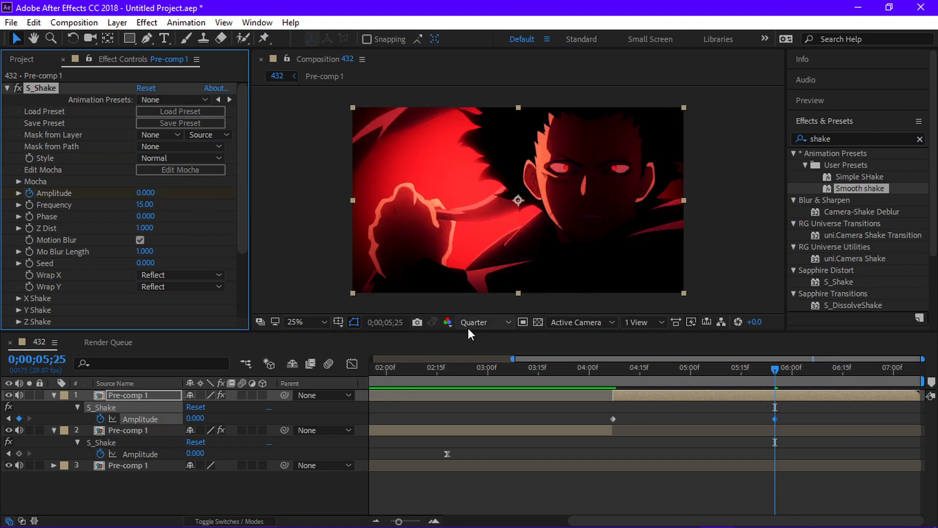
{"action": "left_click_drag", "start_coordinate": [585, 418], "coordinate": [789, 424]}
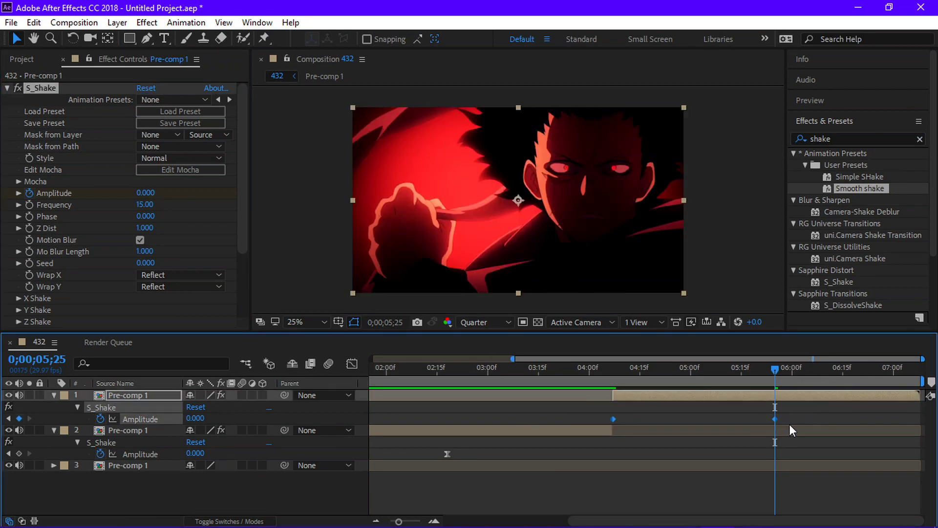
{"action": "key", "text": "F9"}
Shape the top layer's Amplitude curve: steep drop after 6, long flat taper to 0
{"action": "left_click", "coordinate": [351, 364]}
{"action": "left_click", "coordinate": [618, 506]}
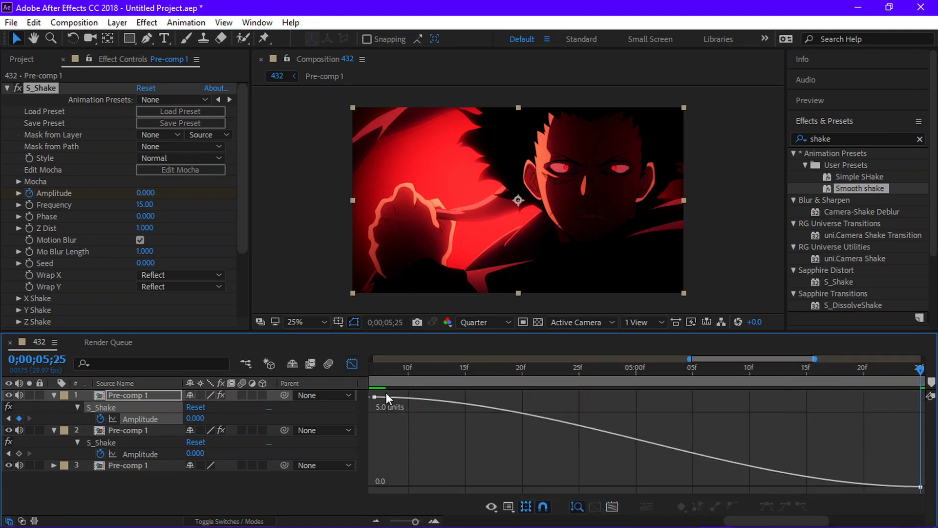
{"action": "left_click", "coordinate": [374, 397]}
{"action": "left_click_drag", "start_coordinate": [560, 397], "coordinate": [370, 456]}
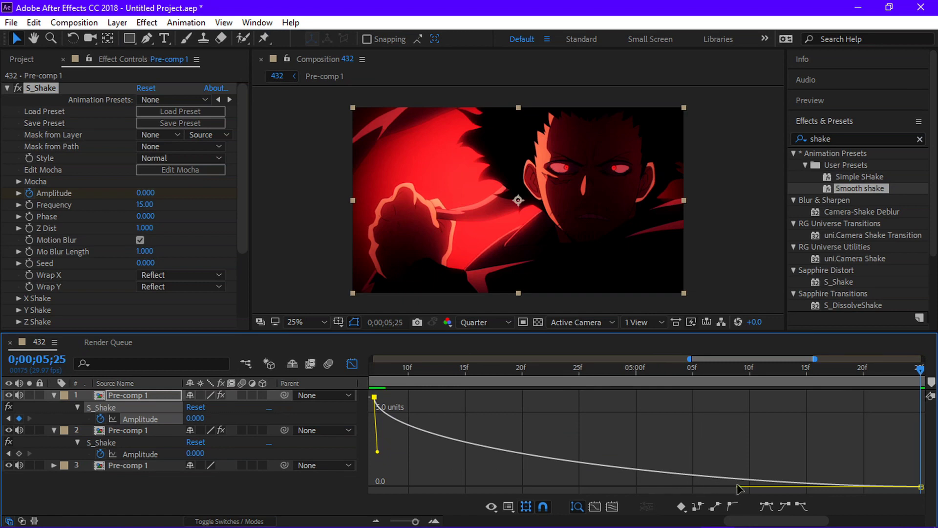
{"action": "left_click_drag", "start_coordinate": [738, 486], "coordinate": [402, 468]}
Zoom the timeline out to the whole clip and preview the eased shake from the start
{"action": "left_click", "coordinate": [352, 364]}
{"action": "mouse_move", "coordinate": [417, 523]}
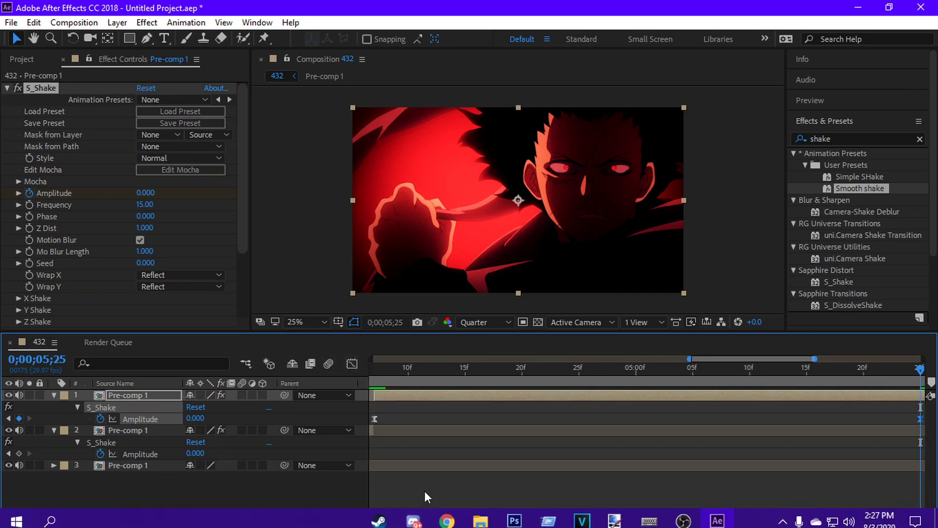
{"action": "left_click_drag", "start_coordinate": [415, 519], "coordinate": [391, 521]}
{"action": "left_click", "coordinate": [383, 368]}
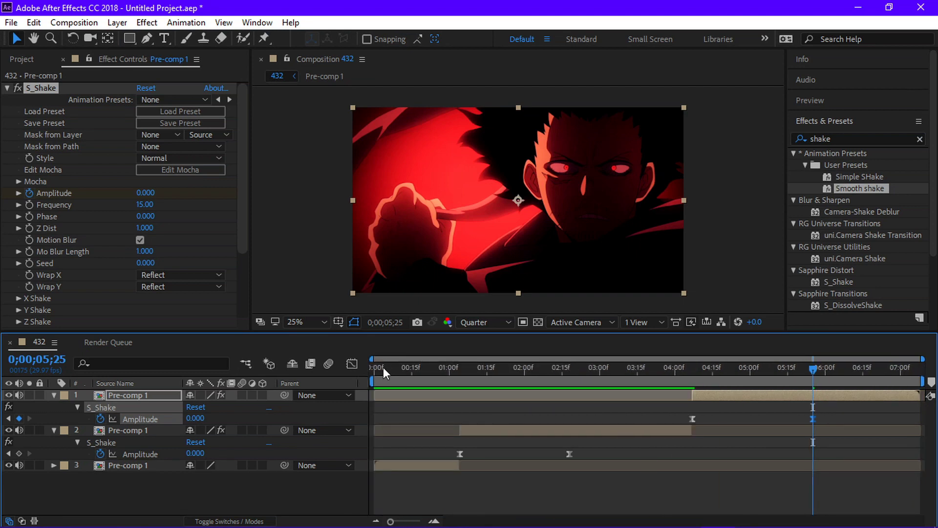
{"action": "key", "text": "space"}
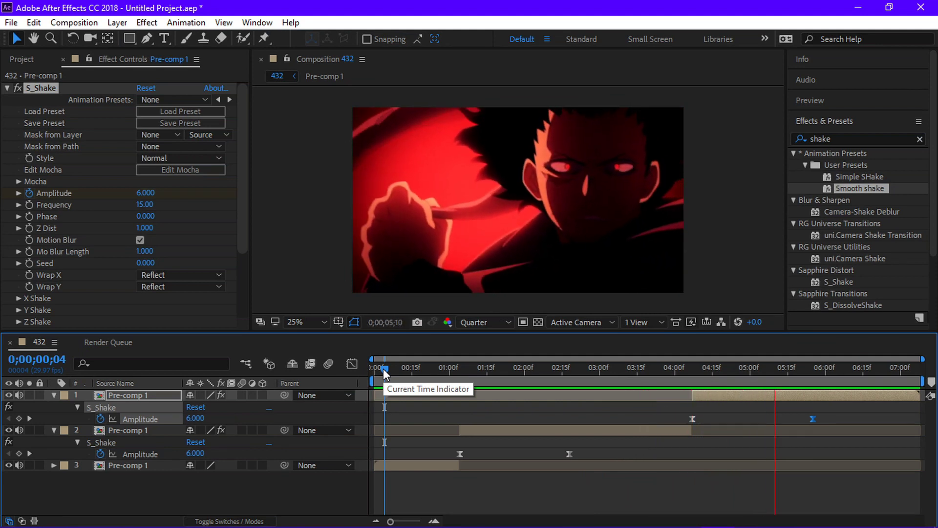
Enable motion blur on all three Pre-comp 1 layers and the composition switch
{"action": "key", "text": "space"}
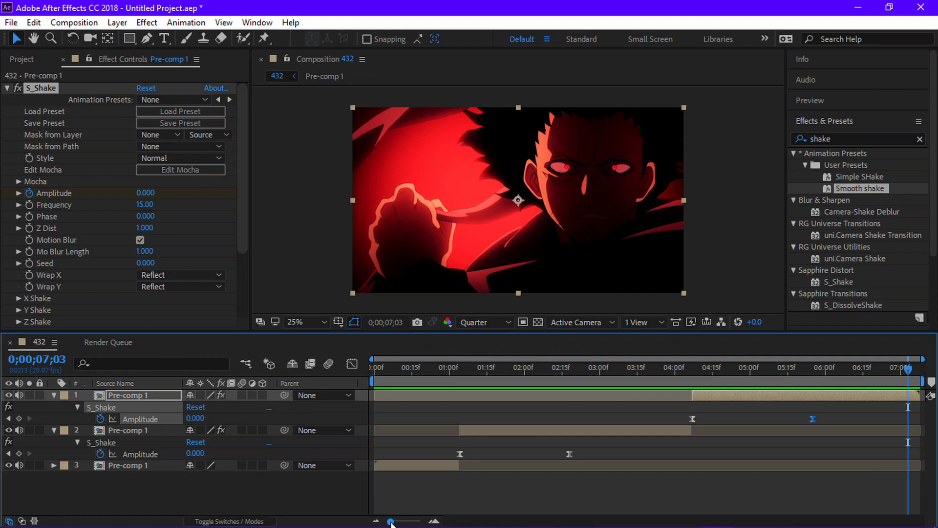
{"action": "left_click_drag", "start_coordinate": [300, 492], "coordinate": [221, 401]}
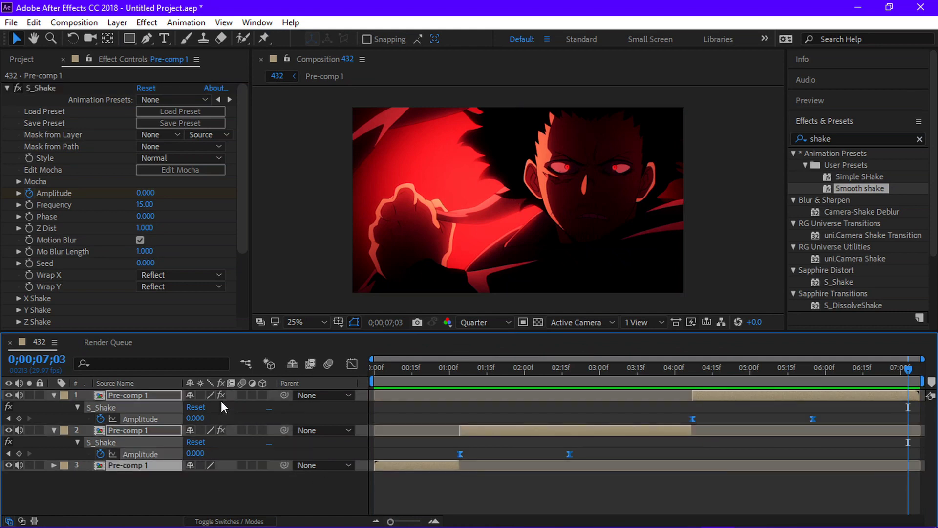
{"action": "left_click", "coordinate": [329, 365]}
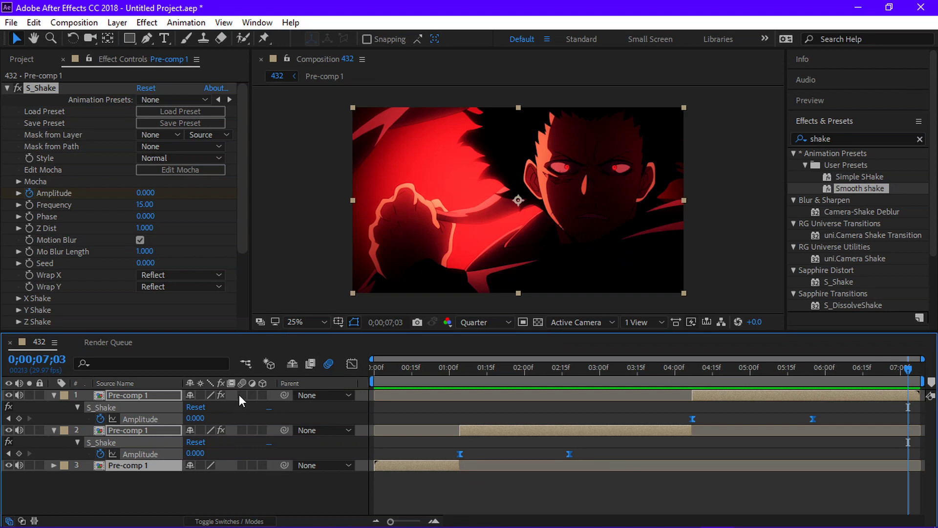
{"action": "left_click", "coordinate": [239, 395]}
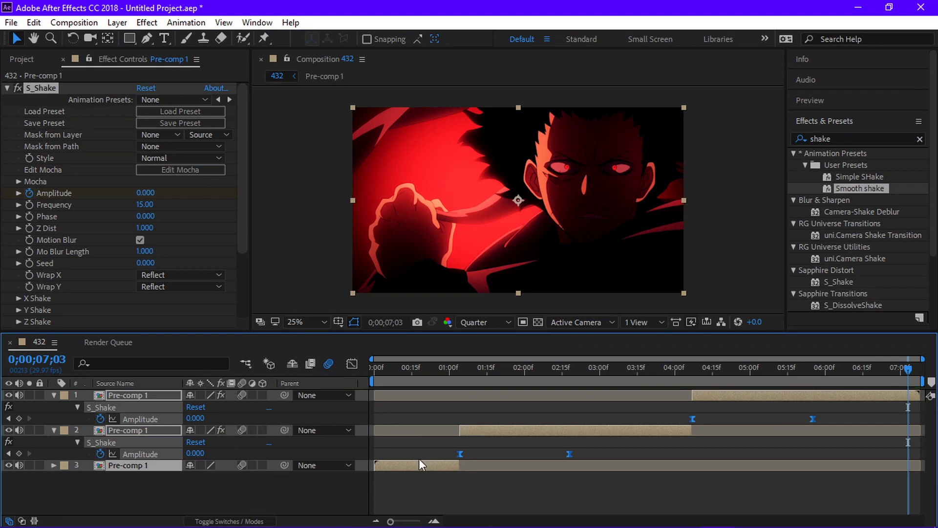
{"action": "left_click", "coordinate": [382, 368]}
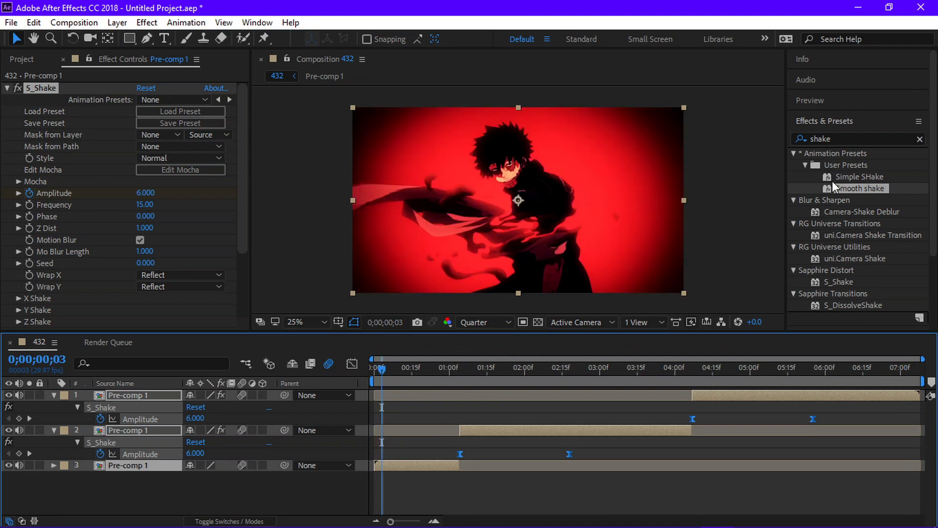
Search effects for 'rsmb' and drag the RSMB PRE preset toward the layers
{"action": "left_click", "coordinate": [844, 138]}
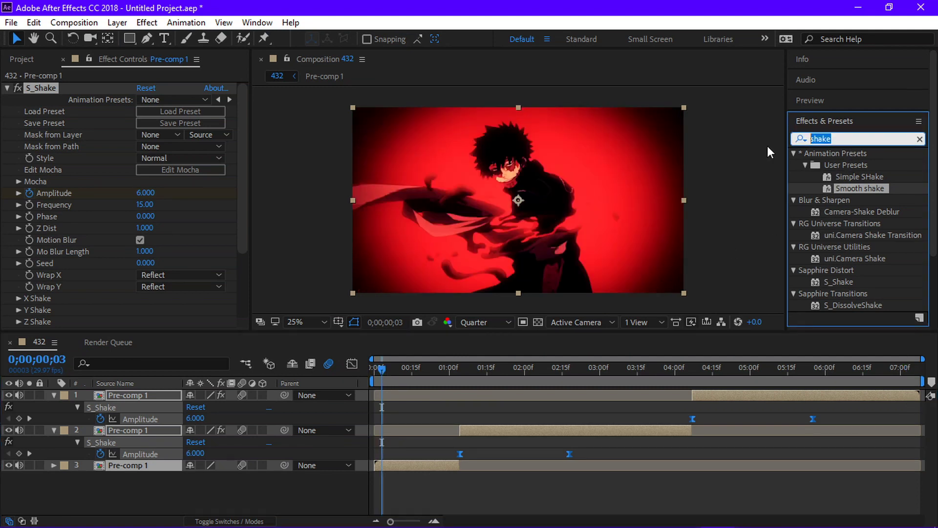
{"action": "type", "text": "rsmb"}
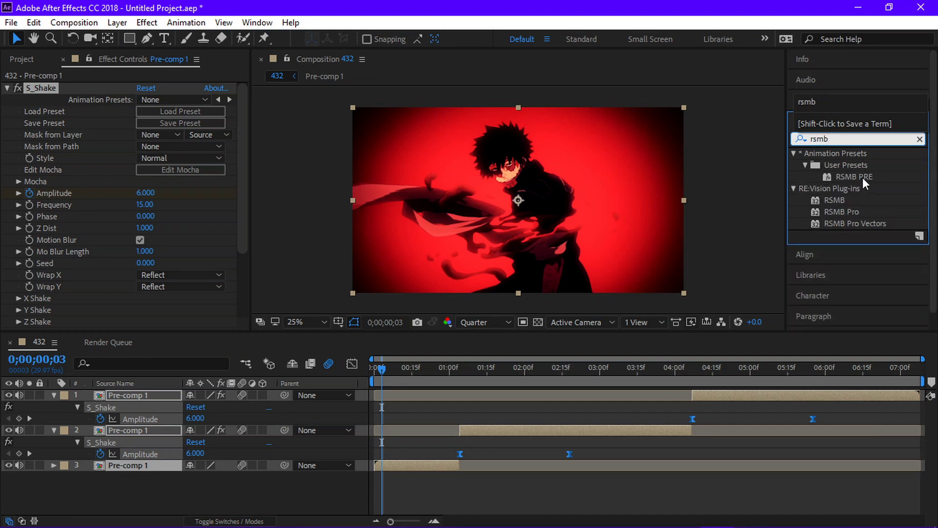
{"action": "left_click_drag", "start_coordinate": [855, 177], "coordinate": [265, 492]}
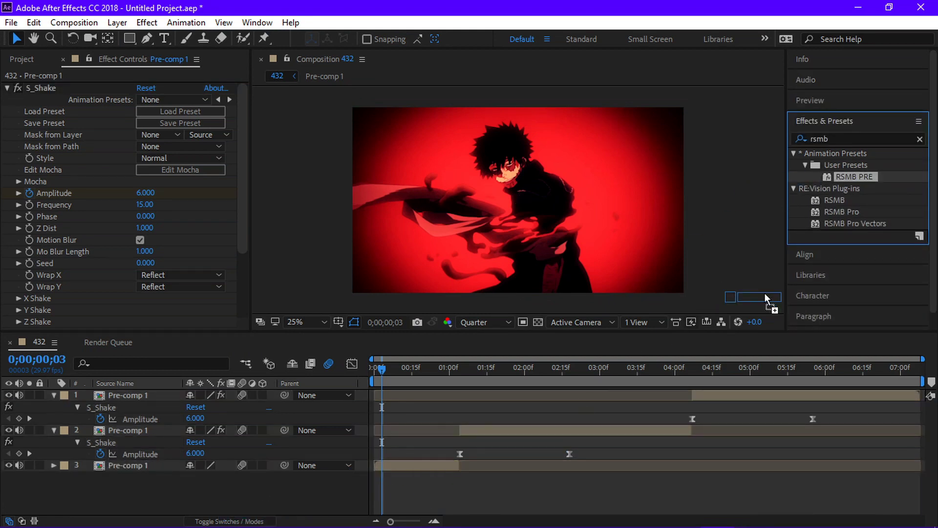
Apply the RSMB PRE.ffx animation preset to all layers via Animation > Apply Animation Preset
{"action": "left_click", "coordinate": [269, 498]}
{"action": "key", "text": "ctrl+a"}
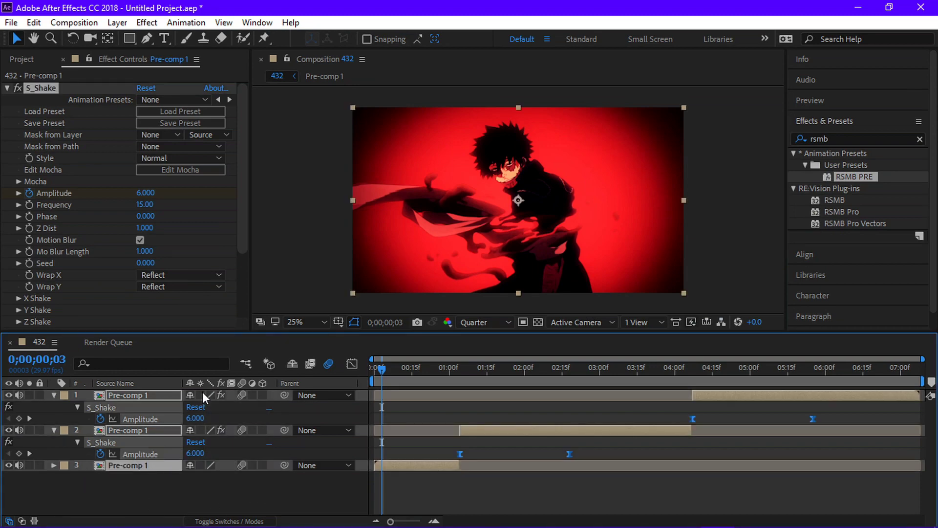
{"action": "left_click", "coordinate": [186, 23]}
{"action": "left_click", "coordinate": [233, 55]}
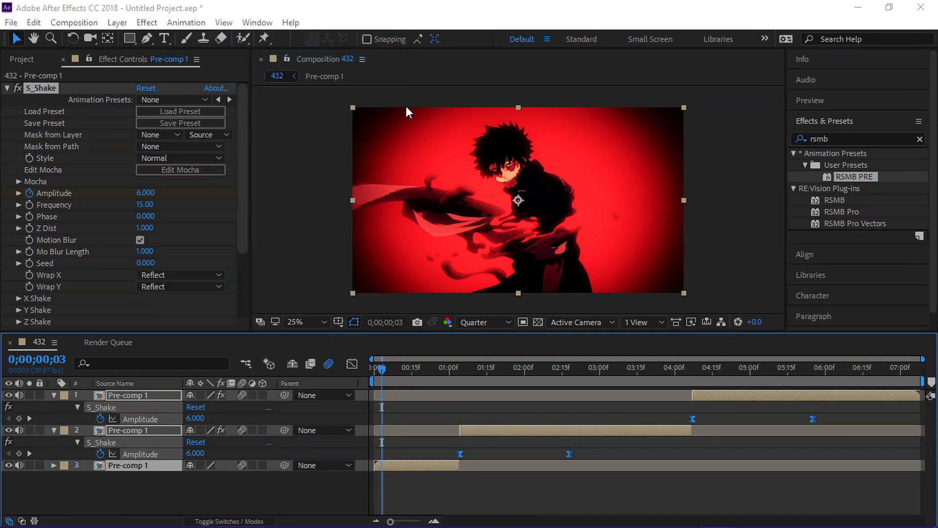
{"action": "left_click", "coordinate": [185, 207]}
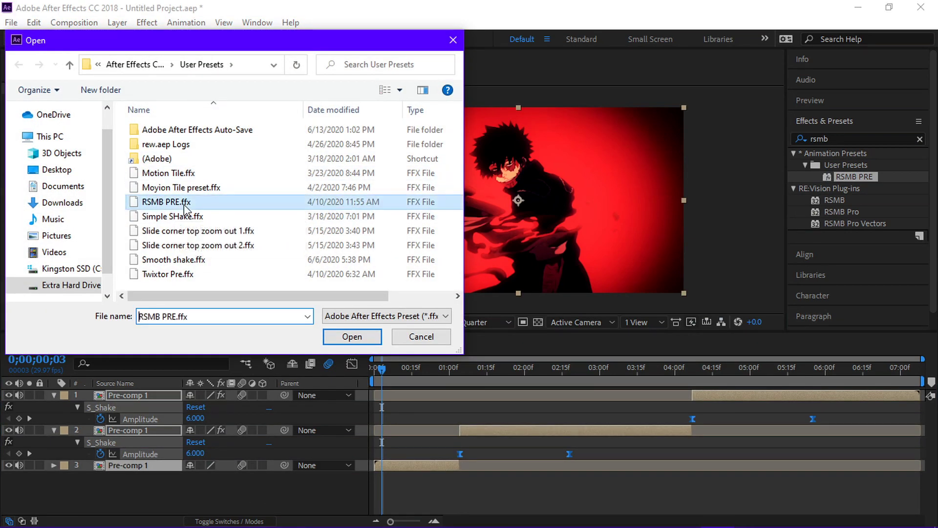
{"action": "left_click", "coordinate": [363, 335]}
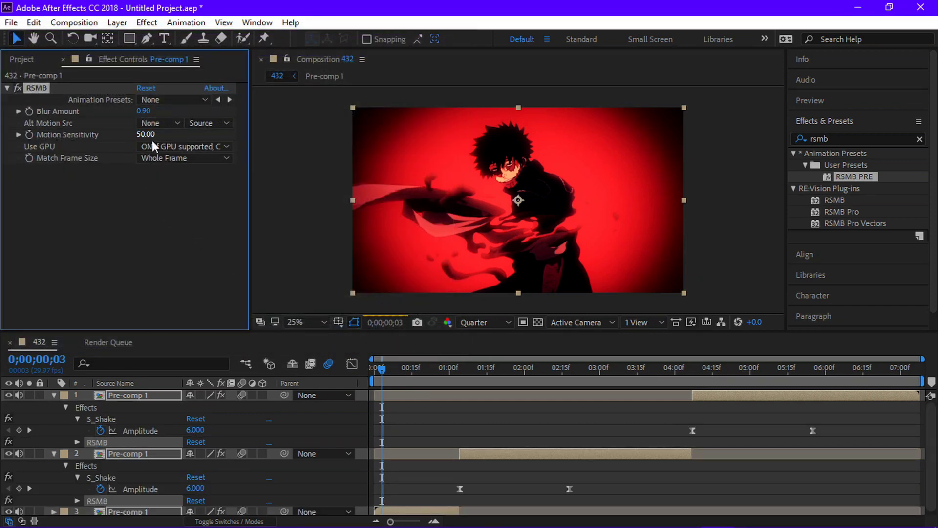